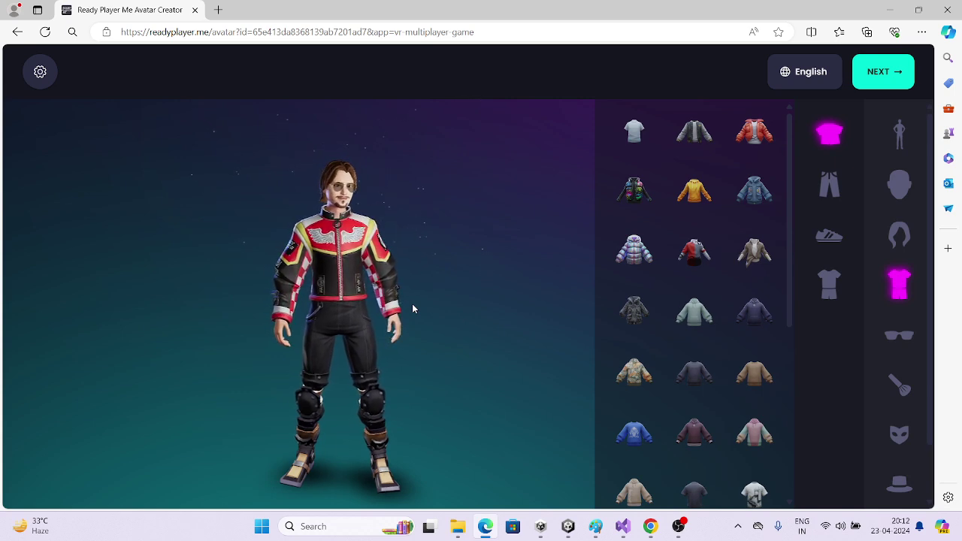
- Check the notes holding the avatar link, then return to the Avatar Creator
scroll(335, 242, up, 2)
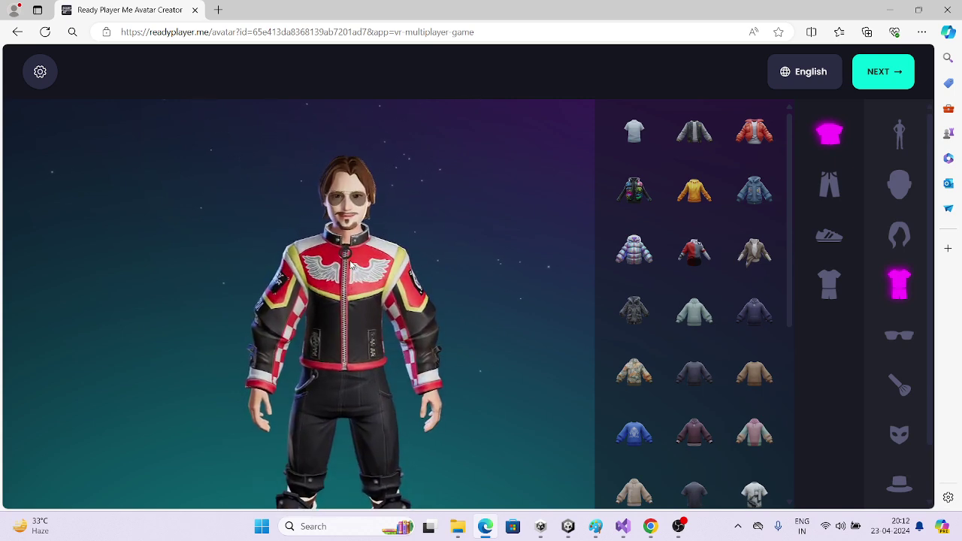
scroll(301, 278, down, 2)
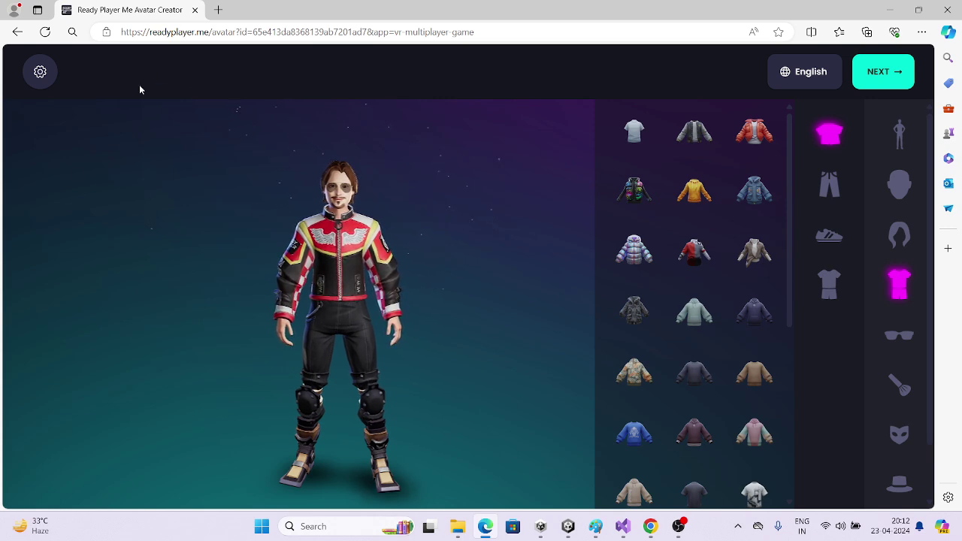
key(alt+Tab)
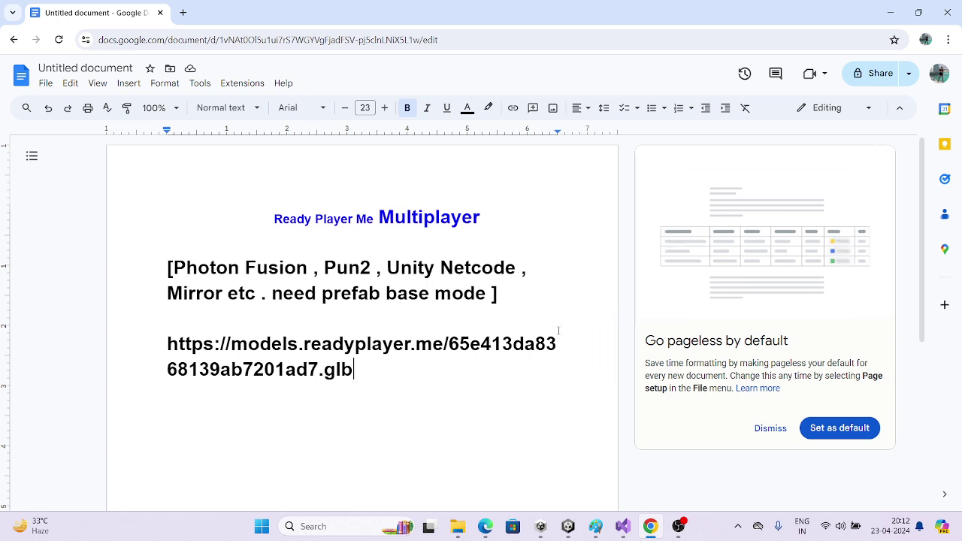
key(alt+Tab)
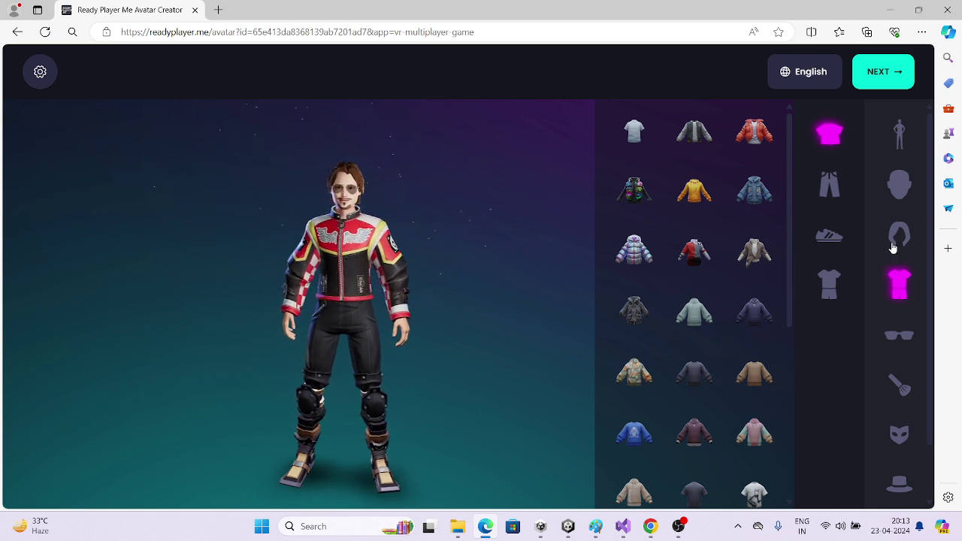
- Swap the aviator glasses for square teal-lens glasses, save the avatar, and show its developer options
click(899, 335)
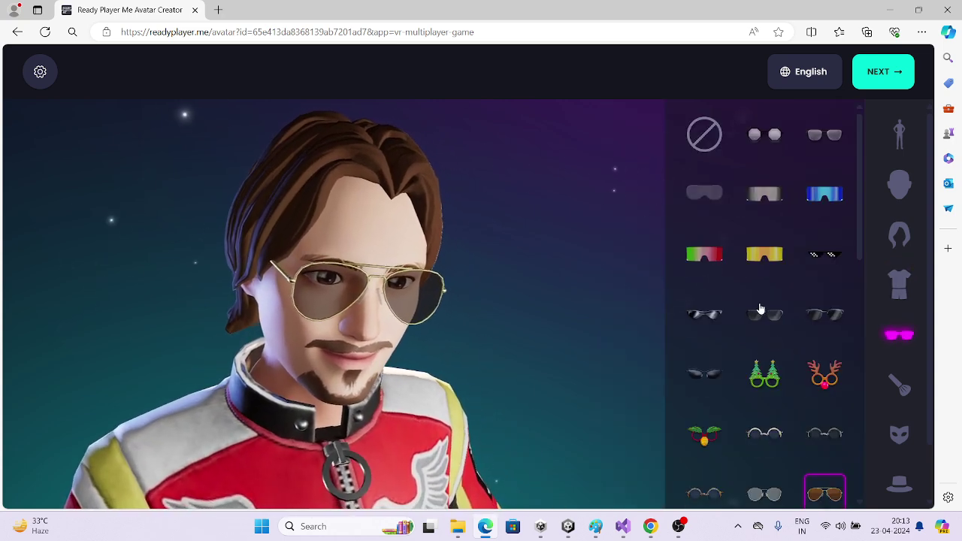
scroll(762, 312, down, 4)
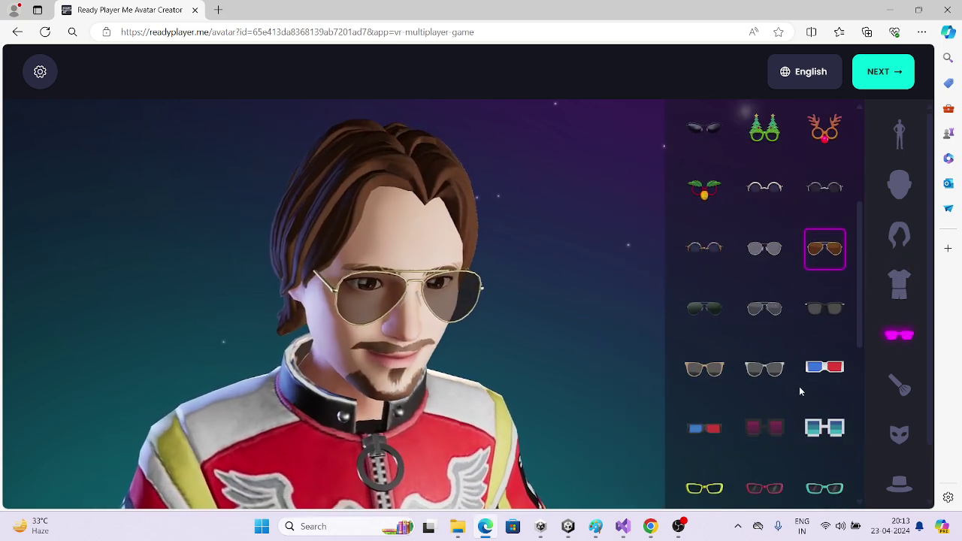
click(817, 428)
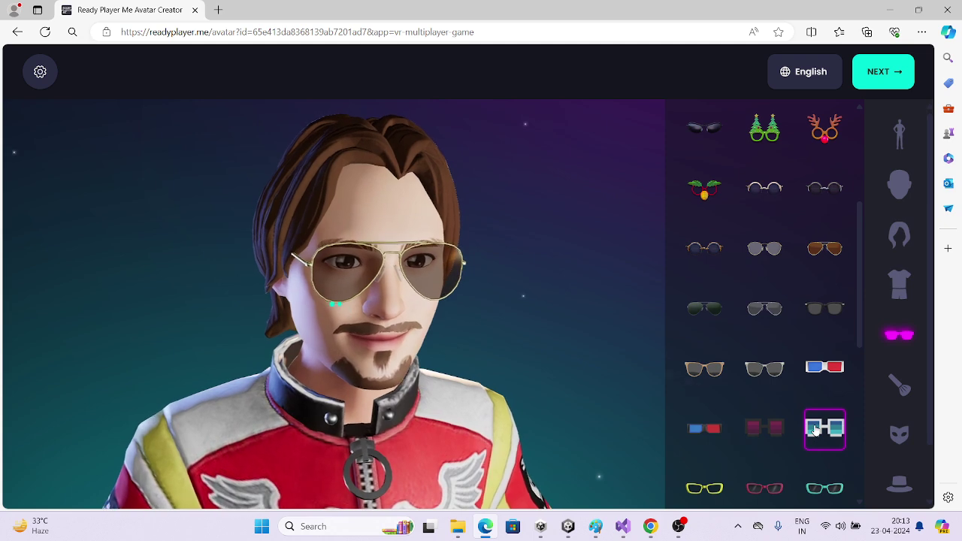
scroll(359, 243, down, 5)
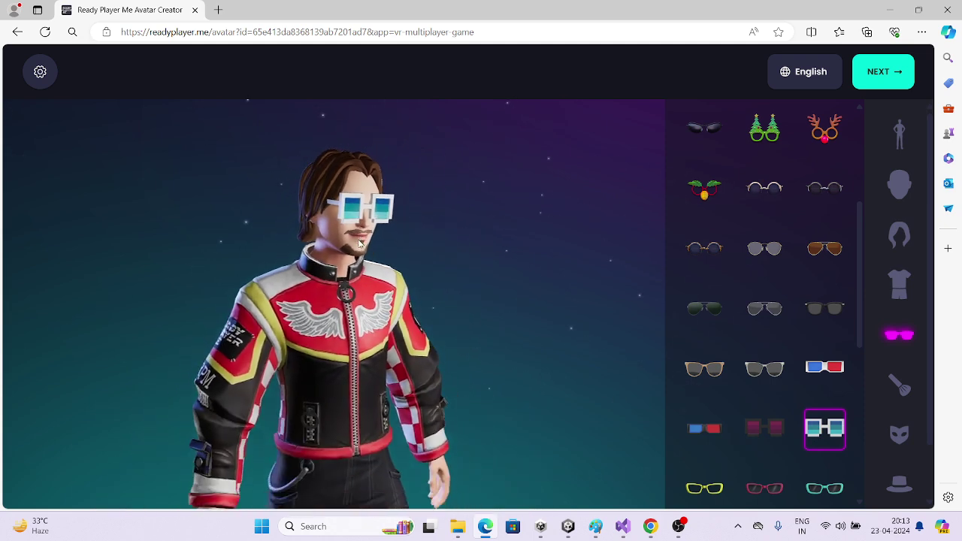
scroll(359, 242, down, 3)
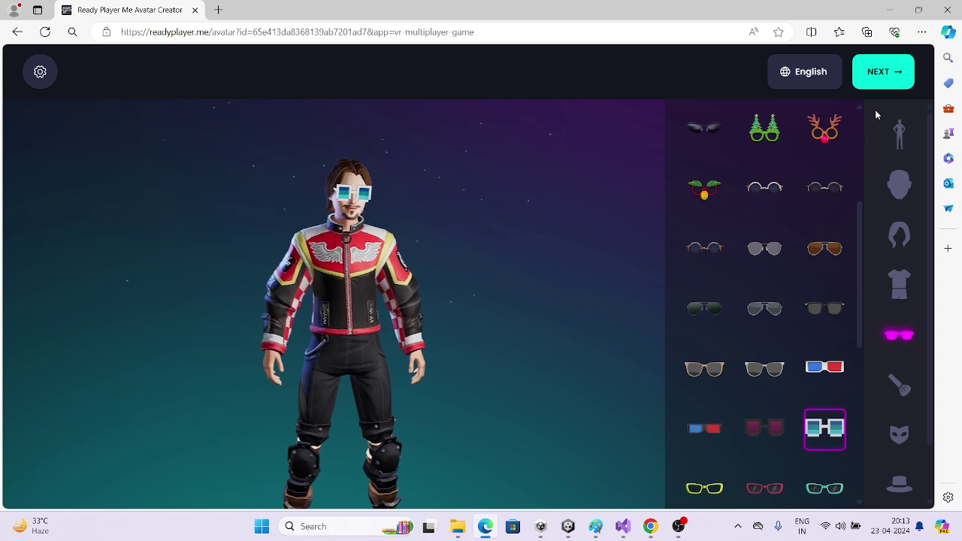
click(878, 81)
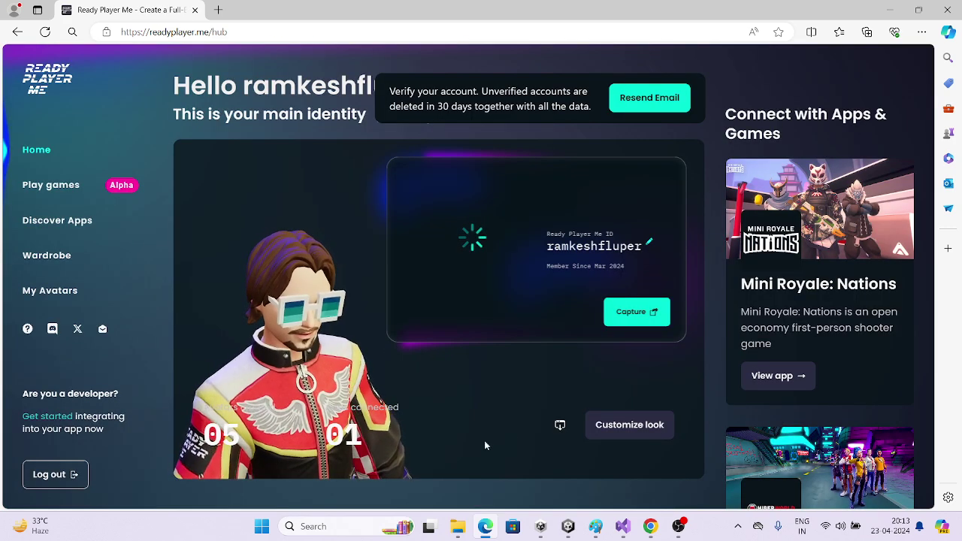
click(560, 426)
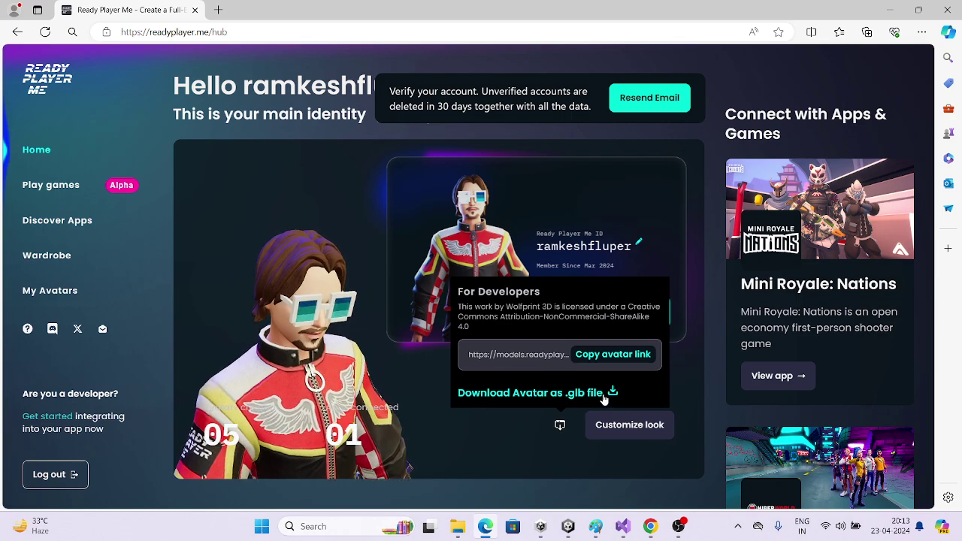
- Copy the avatar's model link and run the AvatarControl scene in Play mode
click(613, 354)
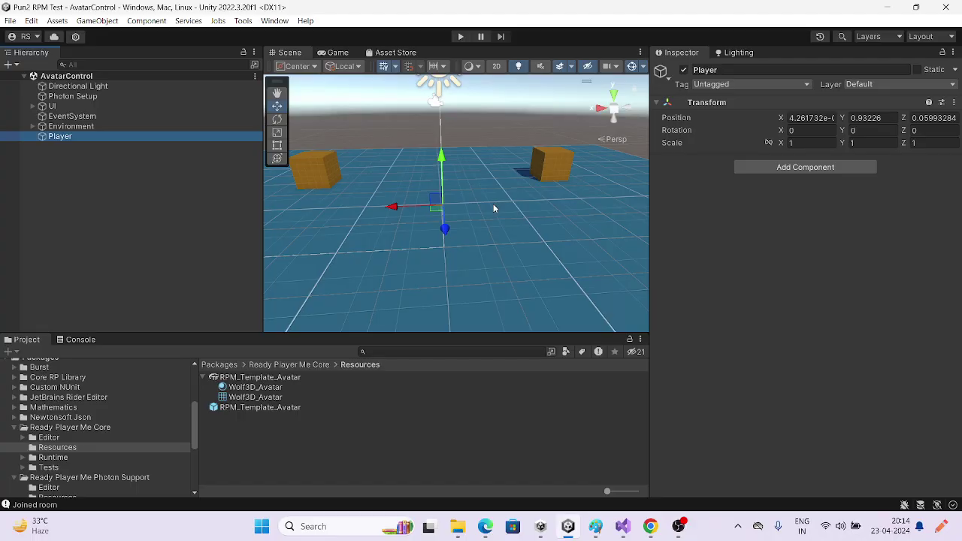
click(459, 36)
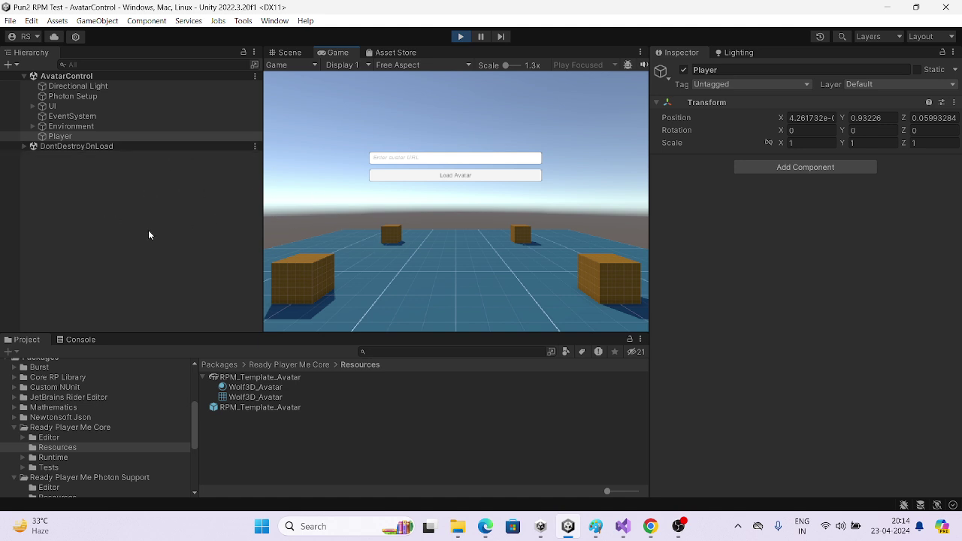
- Paste the copied avatar link into the game's URL field and load the avatar
click(435, 163)
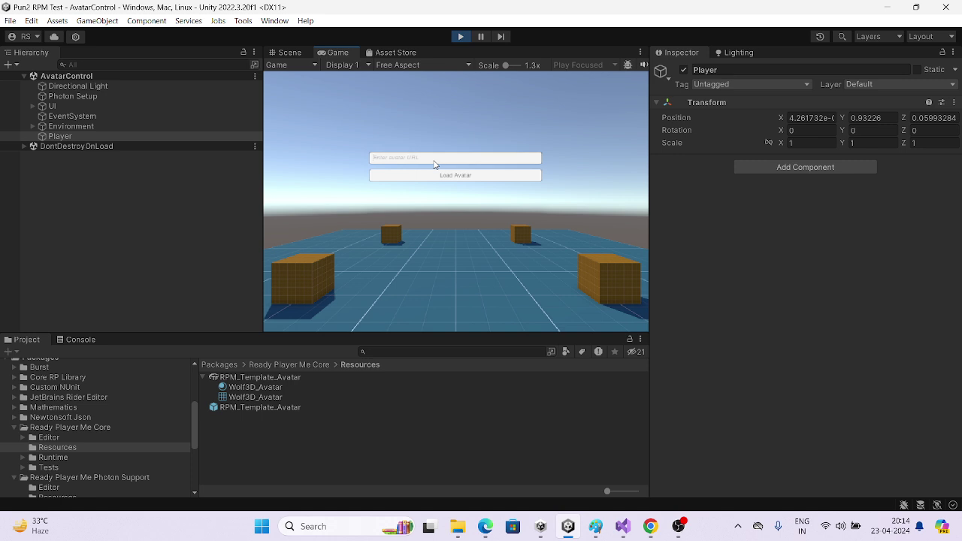
text(https://models.readyplayer.me/65e413da8368139ae7201ac7.glb)
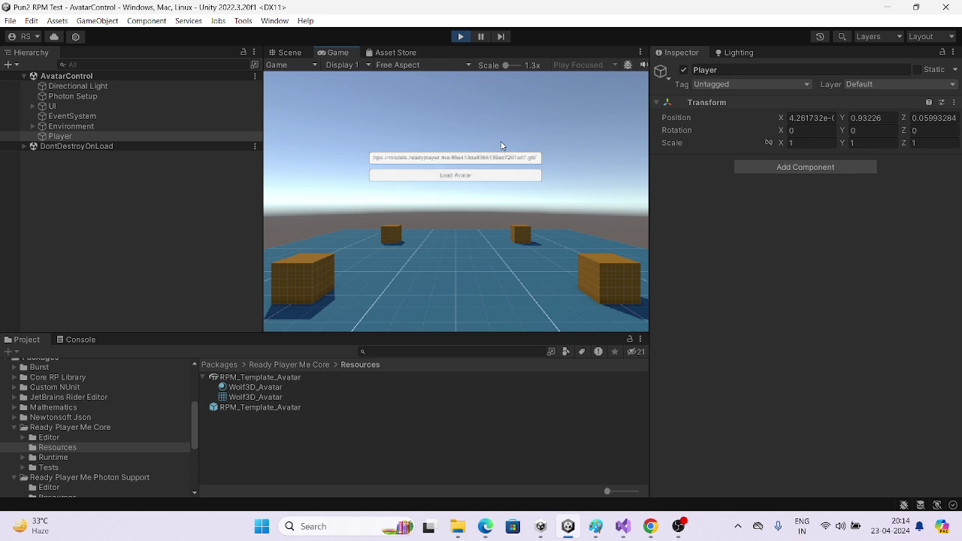
click(456, 177)
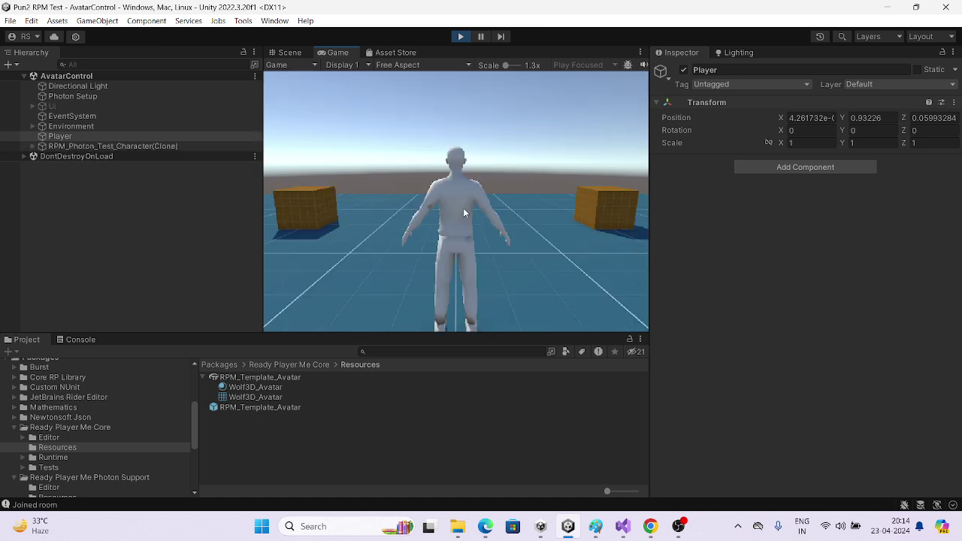
- Inspect the loaded teal-glasses avatar in the Scene view, then stop Play mode
click(290, 53)
scroll(448, 158, up, 5)
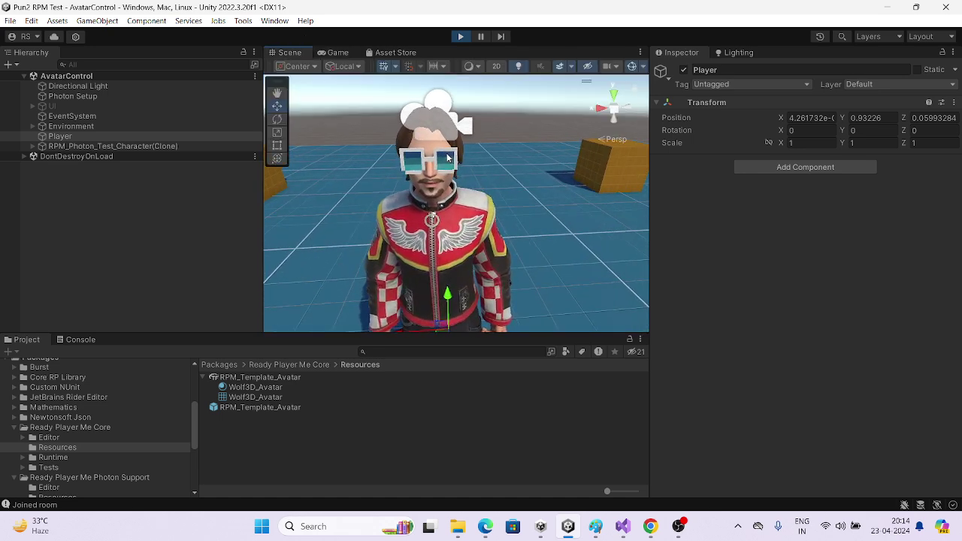
scroll(447, 158, down, 5)
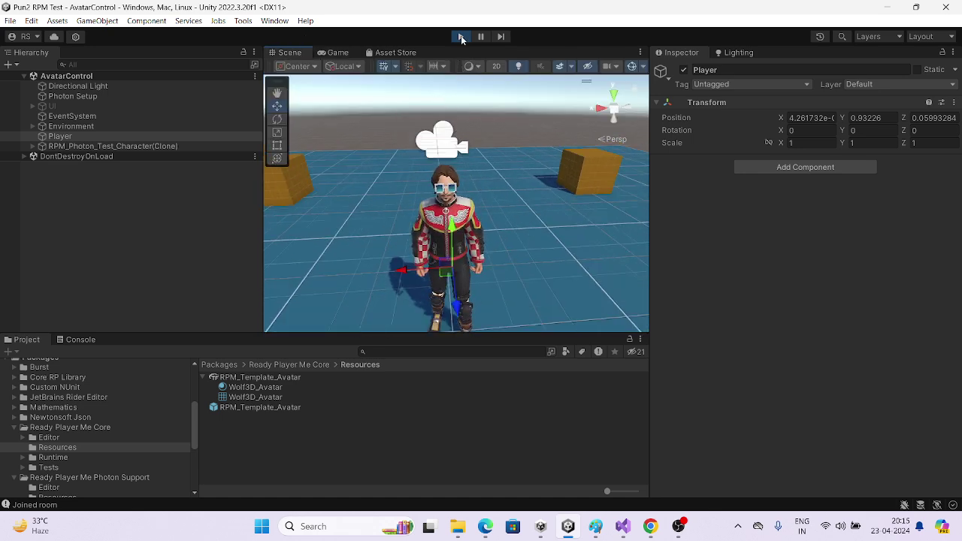
click(461, 36)
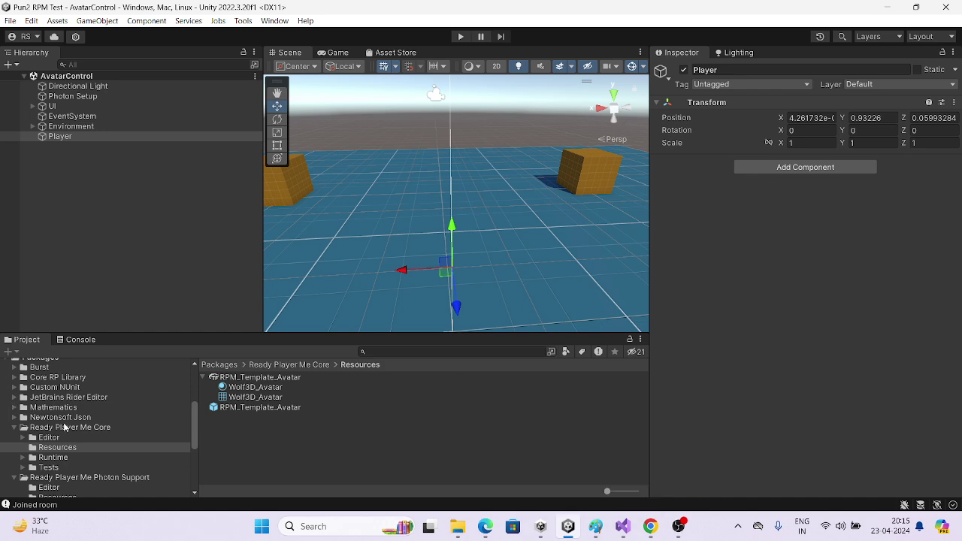
- Bring the Paint workflow diagram forward and frame its 'IN UNITY' and 'Custmize on web' notes
click(595, 526)
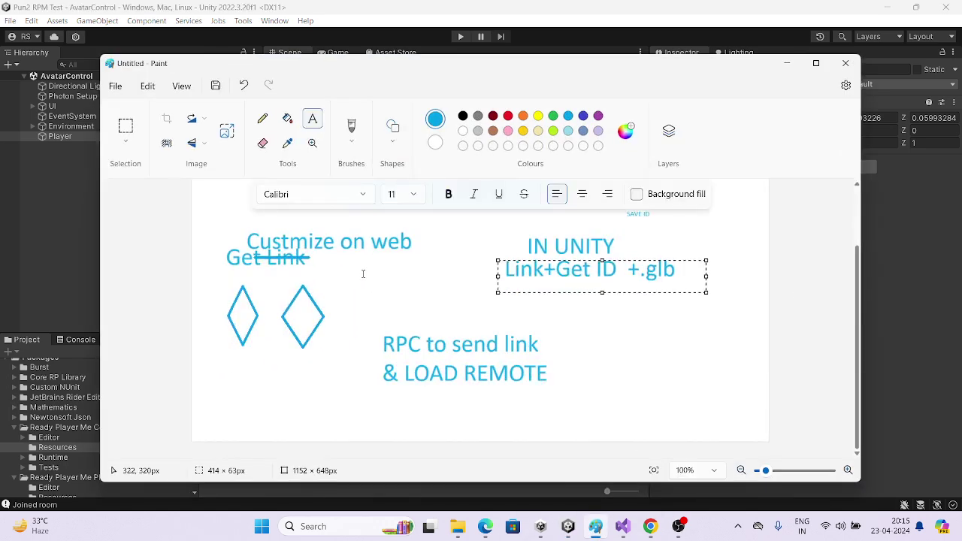
click(412, 236)
drag(519, 237, 625, 256)
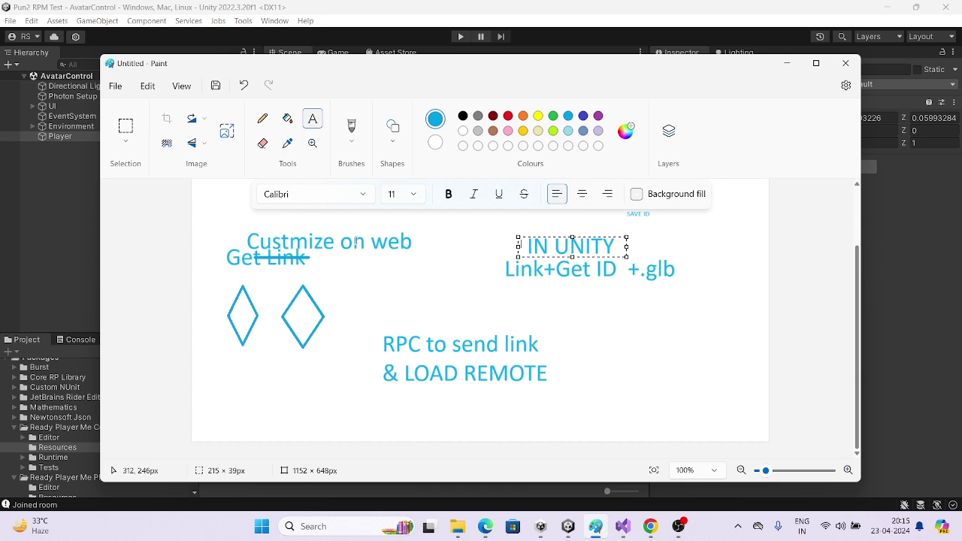
drag(416, 244, 244, 231)
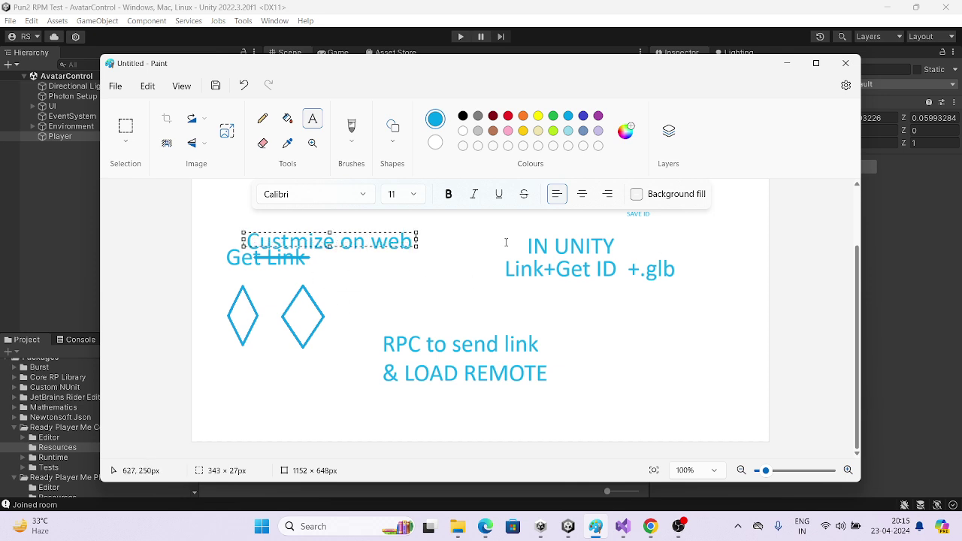
drag(506, 242, 628, 260)
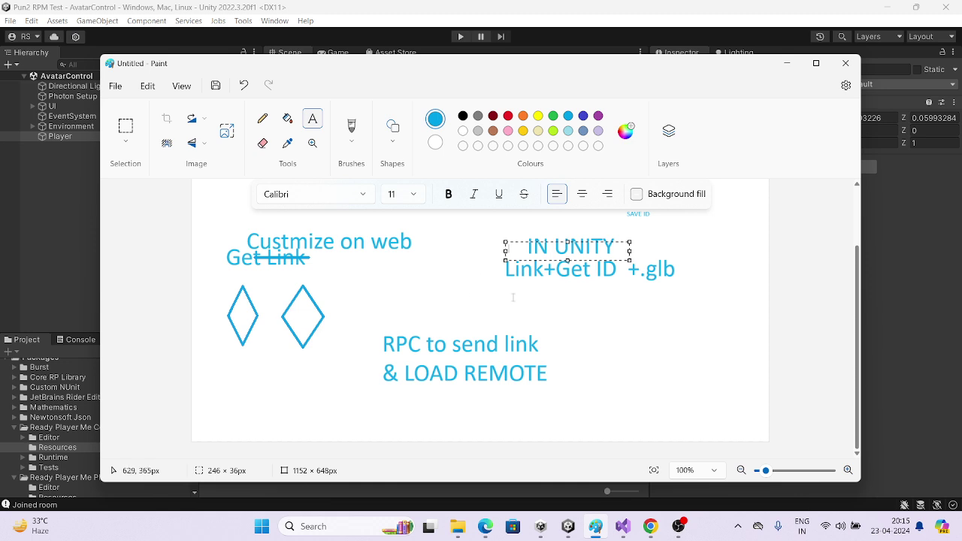
click(513, 297)
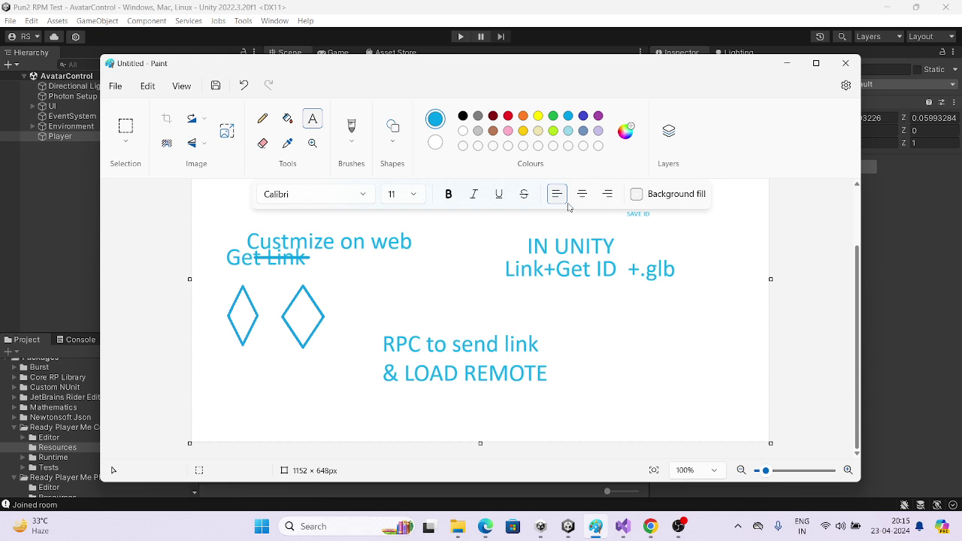
- Frame the SAVE ID and Get ID labels on the Paint diagram with text boxes
scroll(658, 259, up, 1)
drag(658, 260, 636, 249)
click(602, 309)
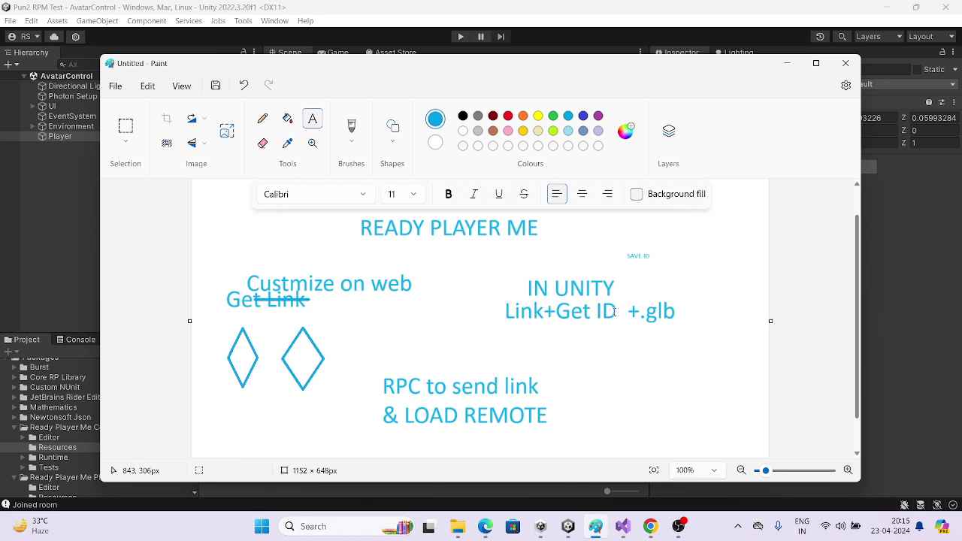
drag(615, 308, 574, 312)
drag(491, 313, 598, 334)
click(684, 252)
- Add a 'SAVE ID' note beside the diagram, then return to the Unity editor
drag(714, 269, 656, 256)
click(622, 315)
drag(611, 254, 673, 256)
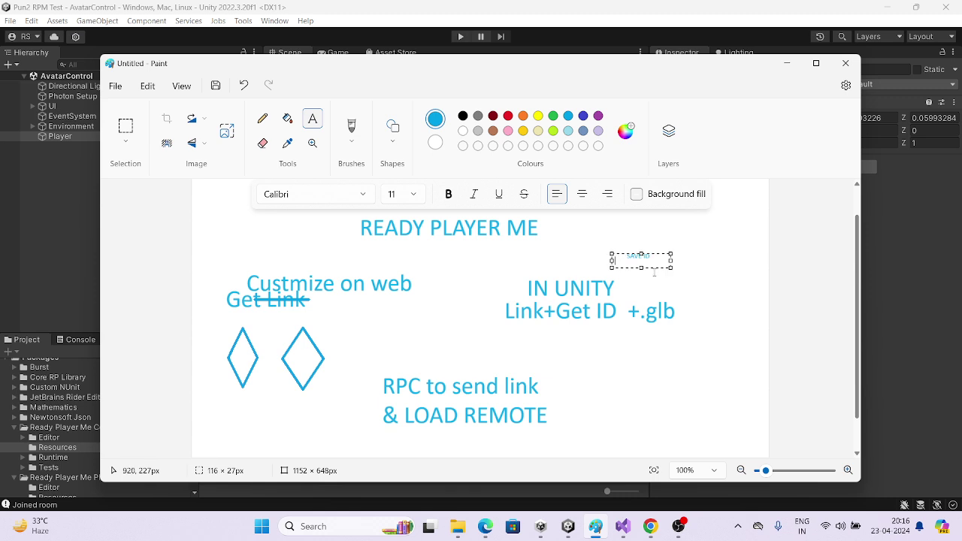
click(683, 256)
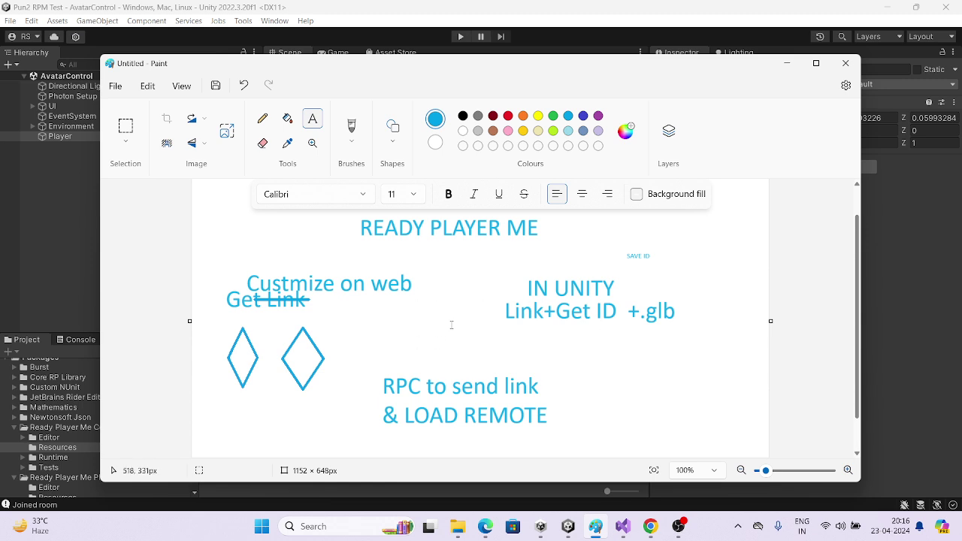
key(alt+Tab)
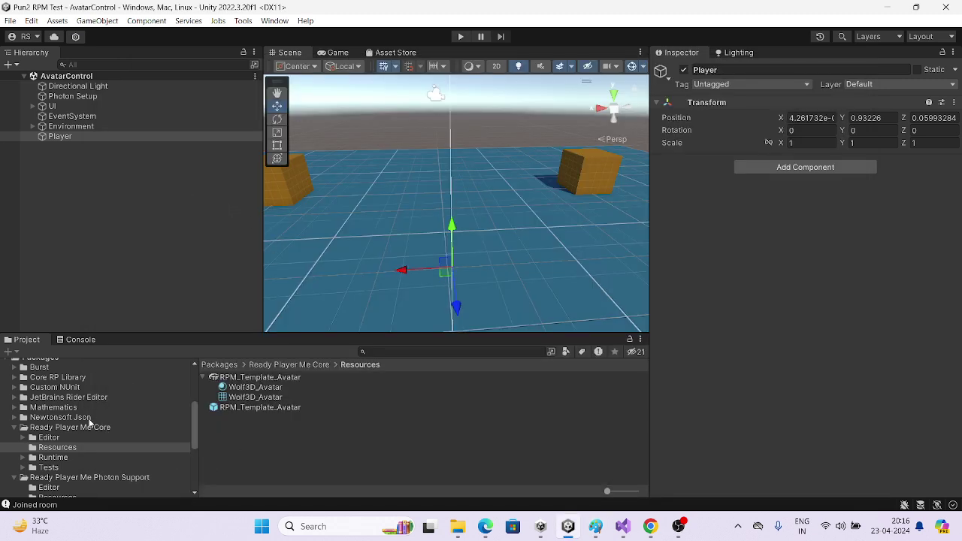
- Browse the Project panel to Packages > Ready Player Me Core > Resources
scroll(90, 424, up, 3)
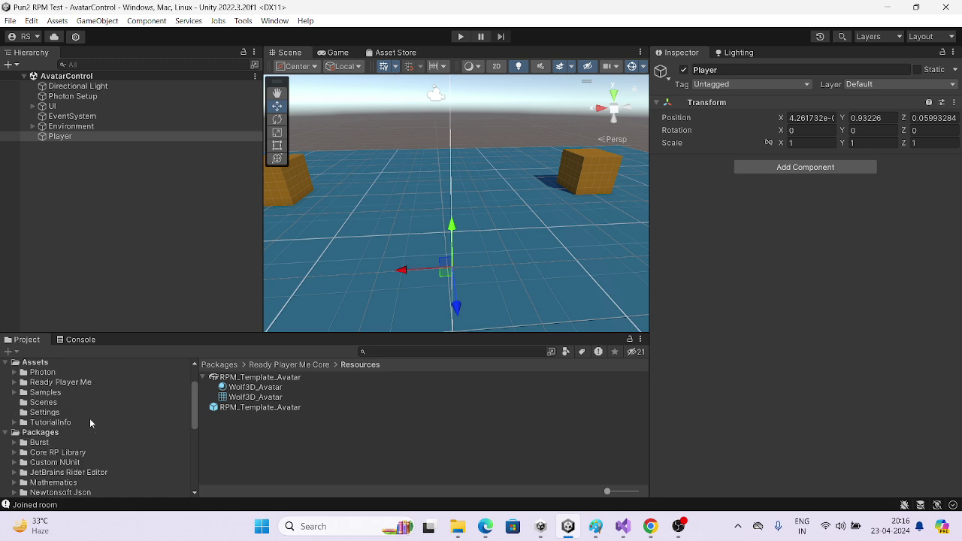
click(45, 434)
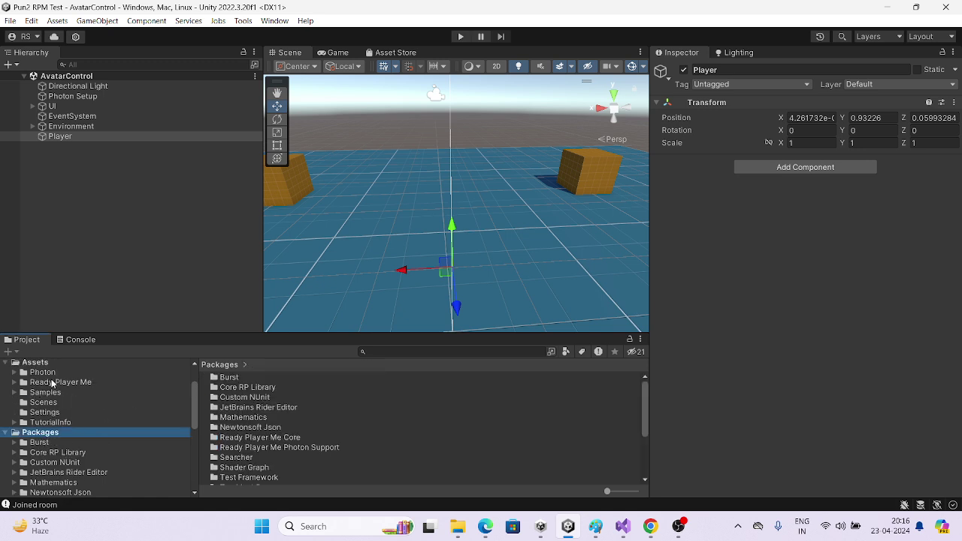
click(388, 352)
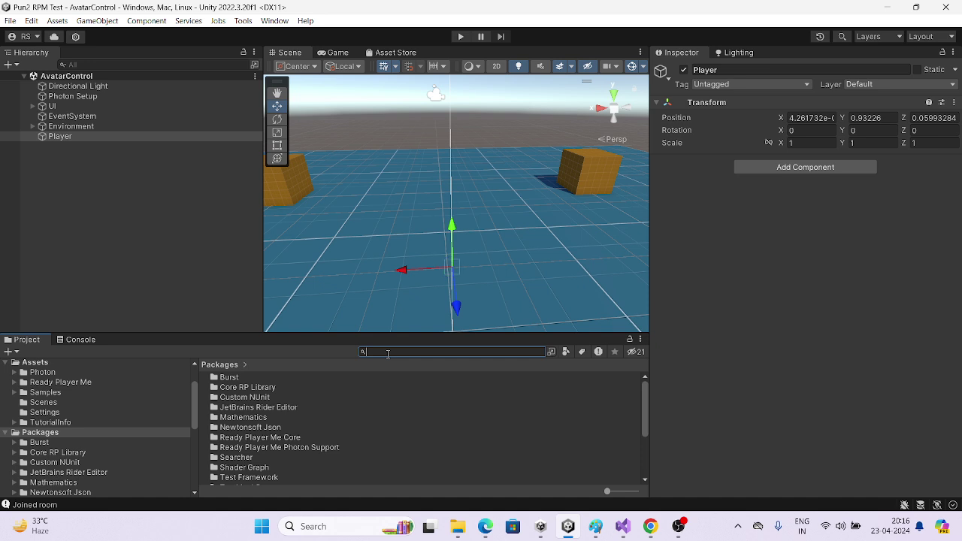
scroll(75, 428, down, 3)
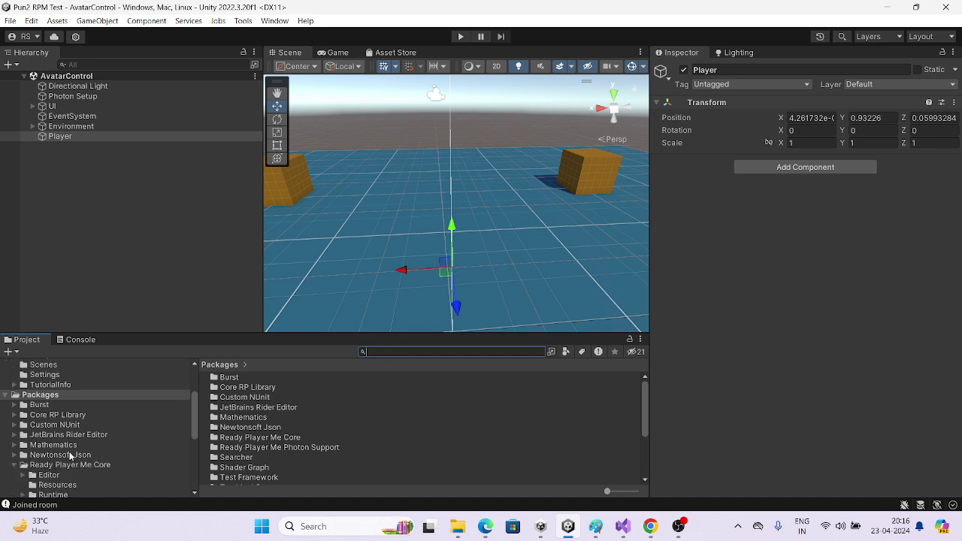
click(71, 428)
click(58, 448)
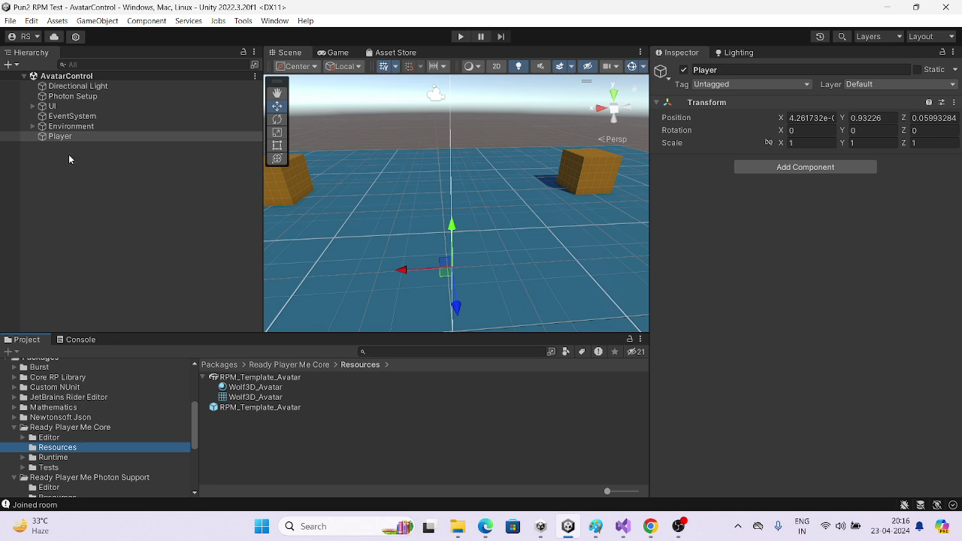
- Reset Player's Transform, then inspect the RPM_Template_Avatar prefab, Wolf3D_Avatar mesh and model
click(953, 102)
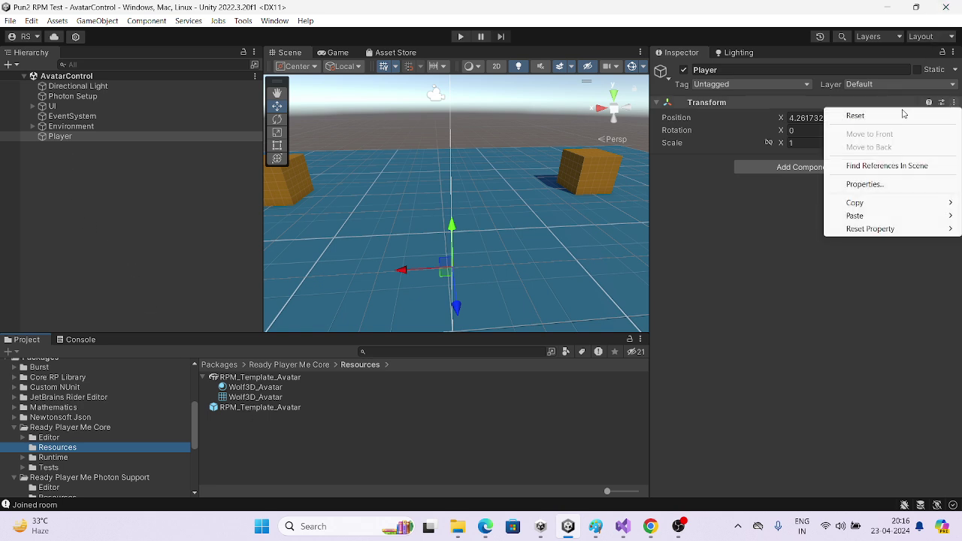
click(902, 114)
click(244, 407)
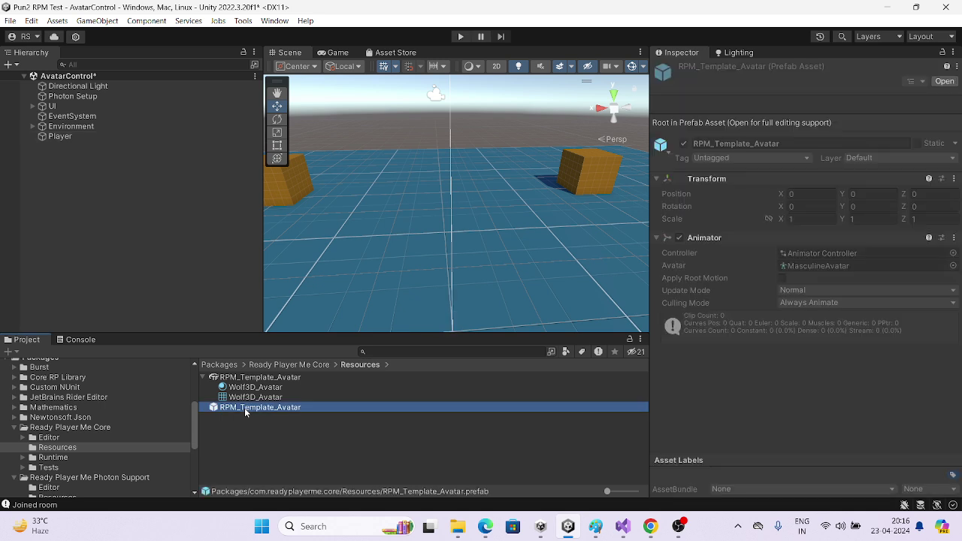
click(280, 400)
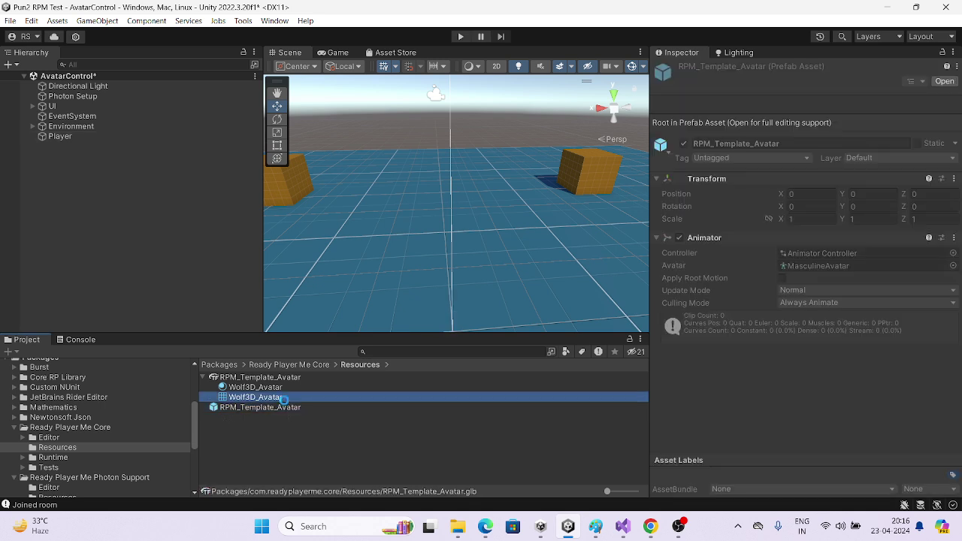
click(278, 408)
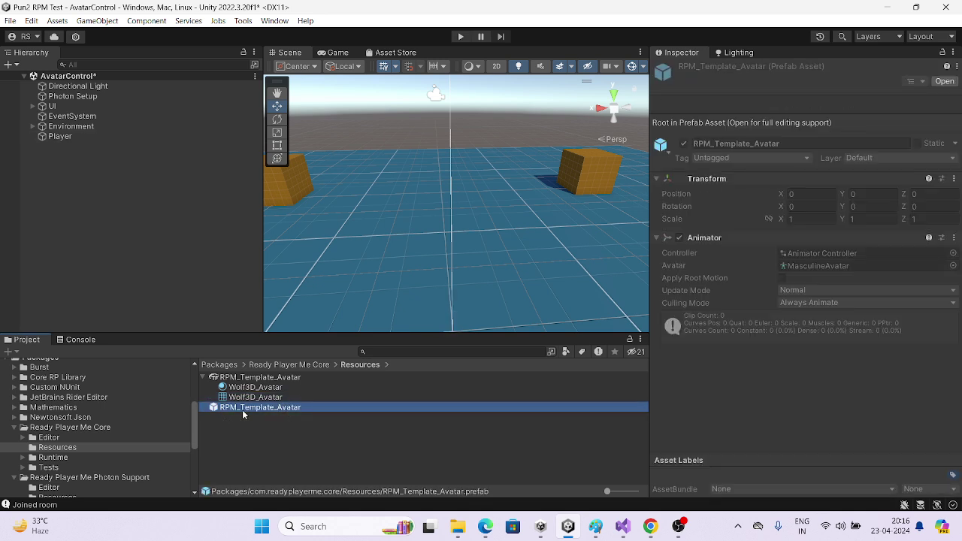
click(263, 378)
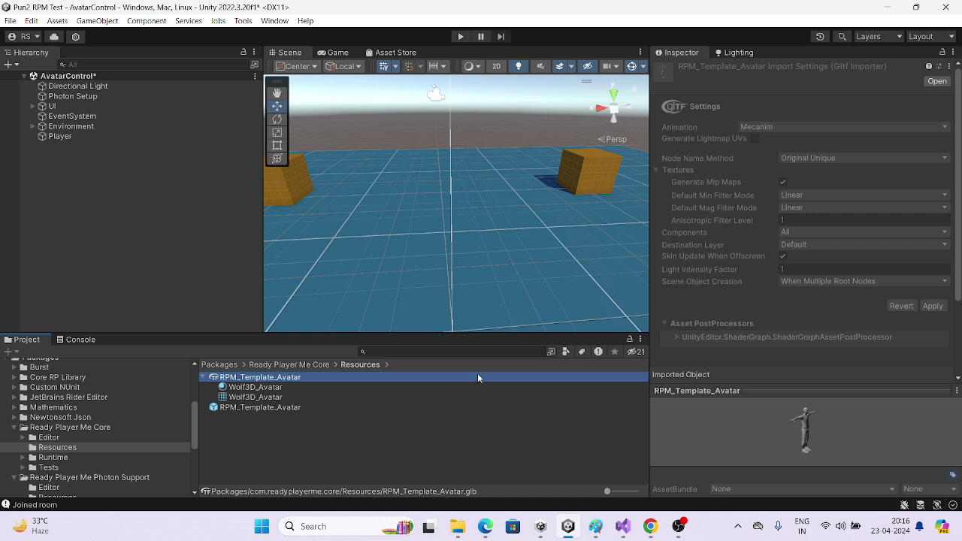
click(255, 407)
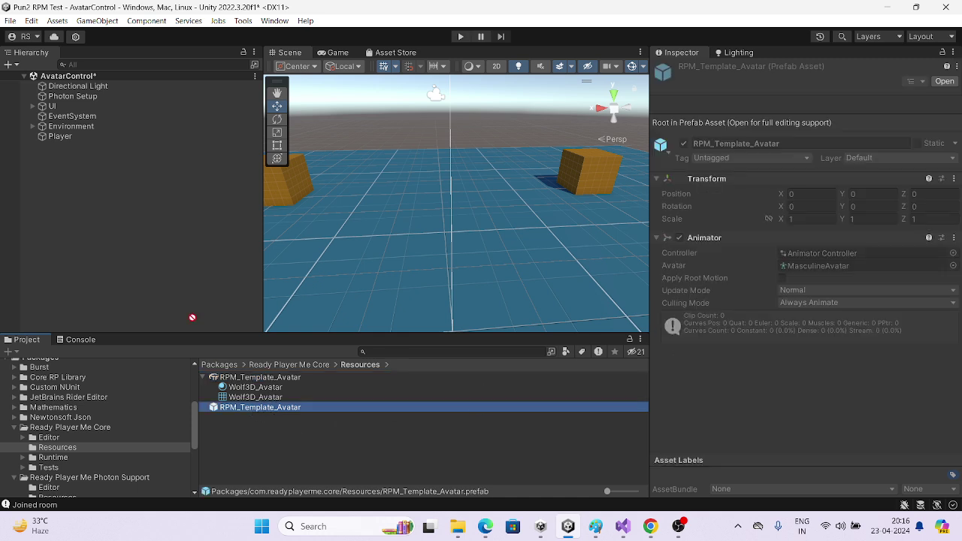
- Drop the RPM_Template_Avatar prefab under Player, expand it, and select Renderer_Avatar
drag(192, 317, 76, 137)
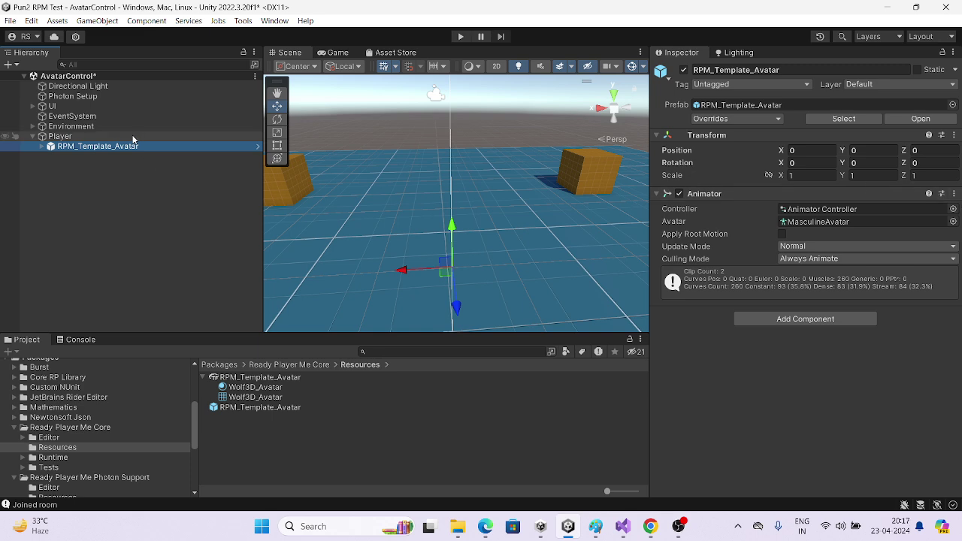
click(44, 147)
click(103, 157)
double_click(102, 207)
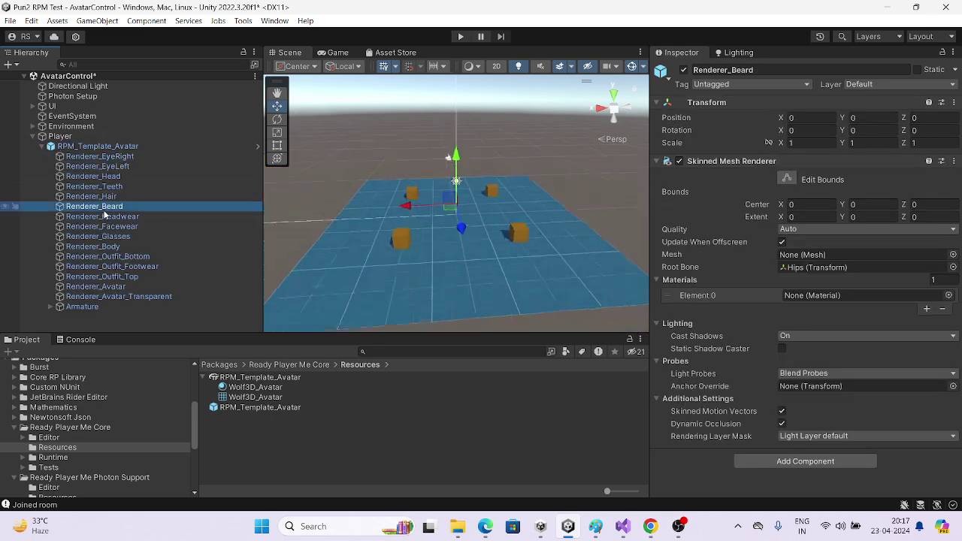
scroll(469, 200, up, 3)
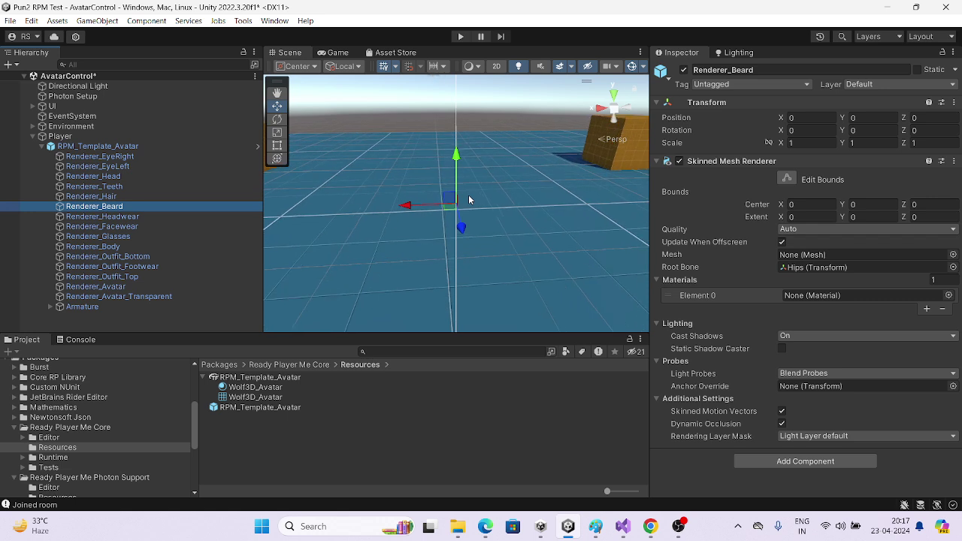
click(86, 289)
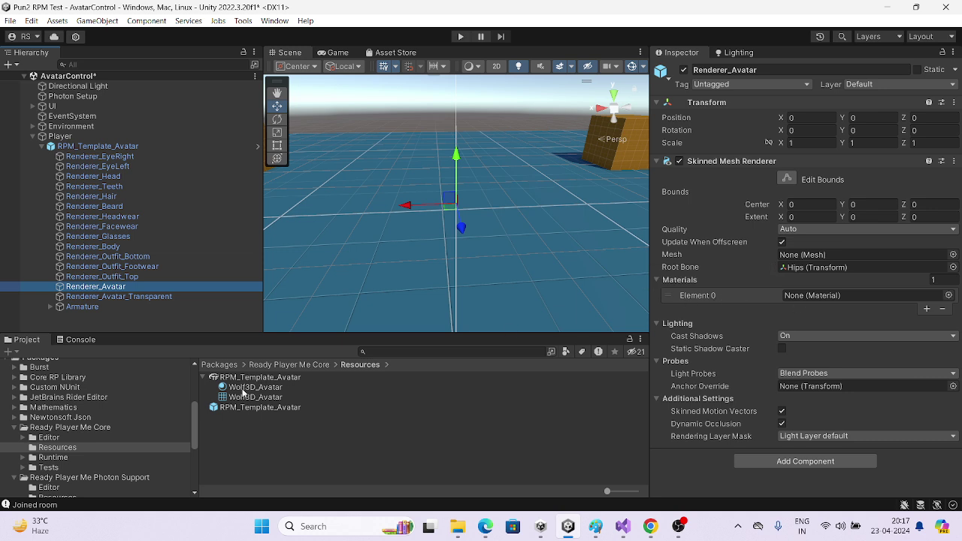
- Put the Wolf3D_Avatar mesh in Renderer_Avatar's Mesh field and the Wolf3D_Avatar material in Element 0
drag(260, 398, 798, 256)
scroll(414, 207, down, 3)
scroll(451, 155, down, 2)
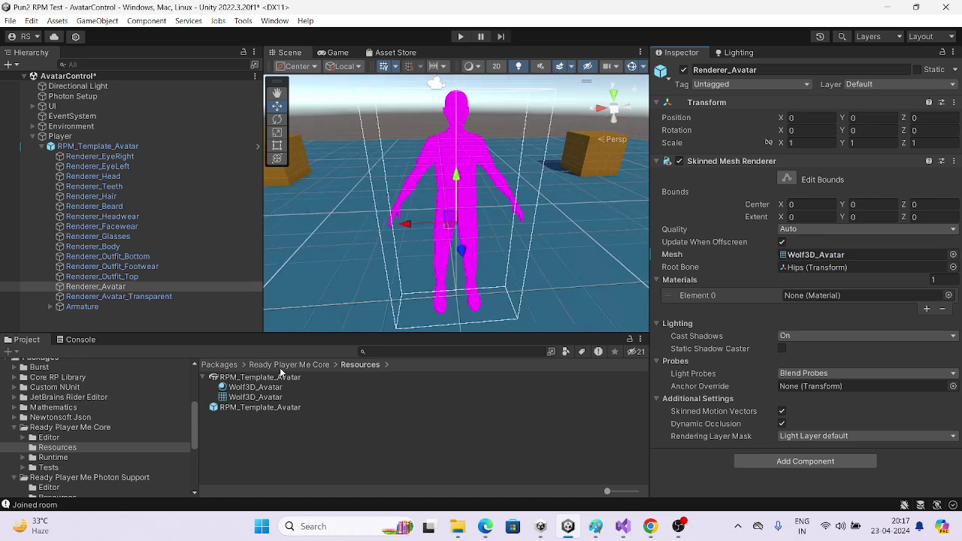
drag(256, 387, 663, 325)
drag(771, 304, 810, 294)
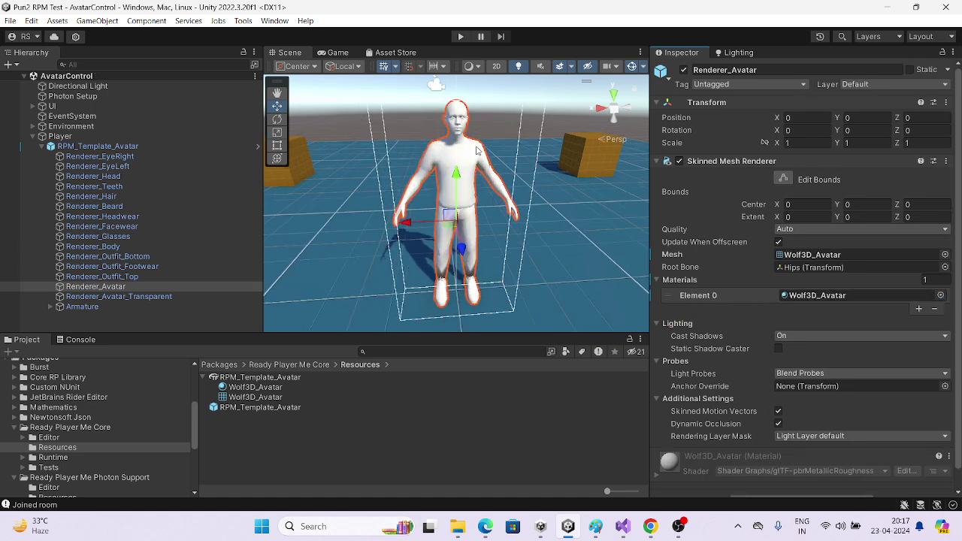
click(43, 147)
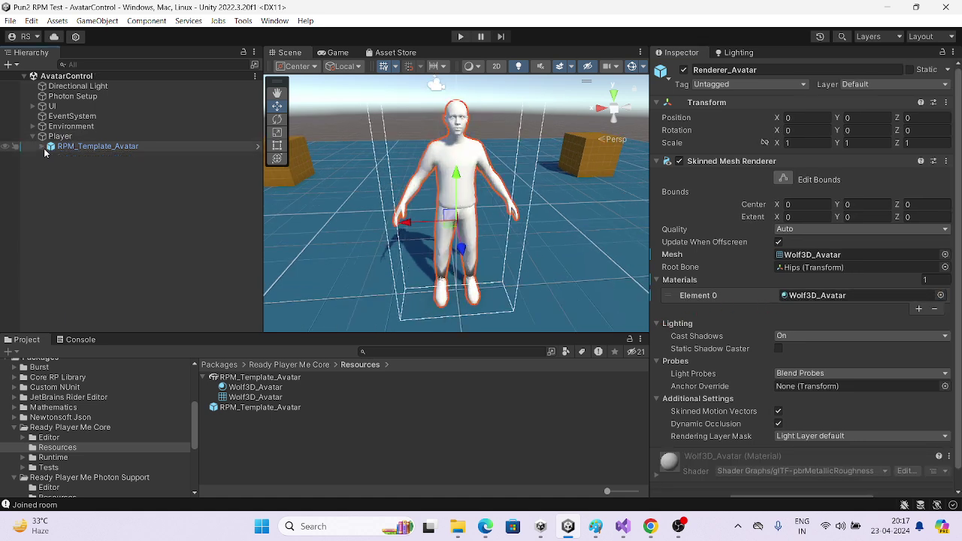
click(60, 136)
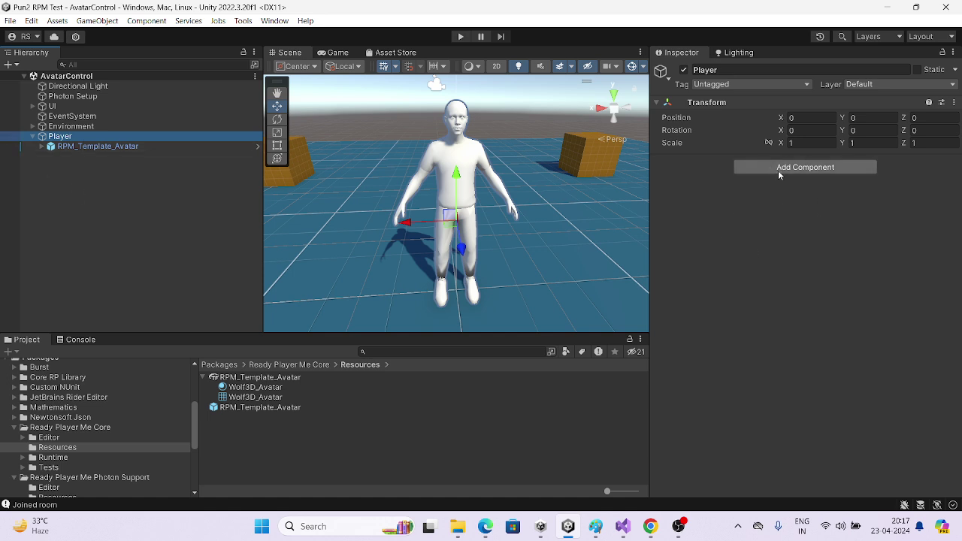
click(72, 146)
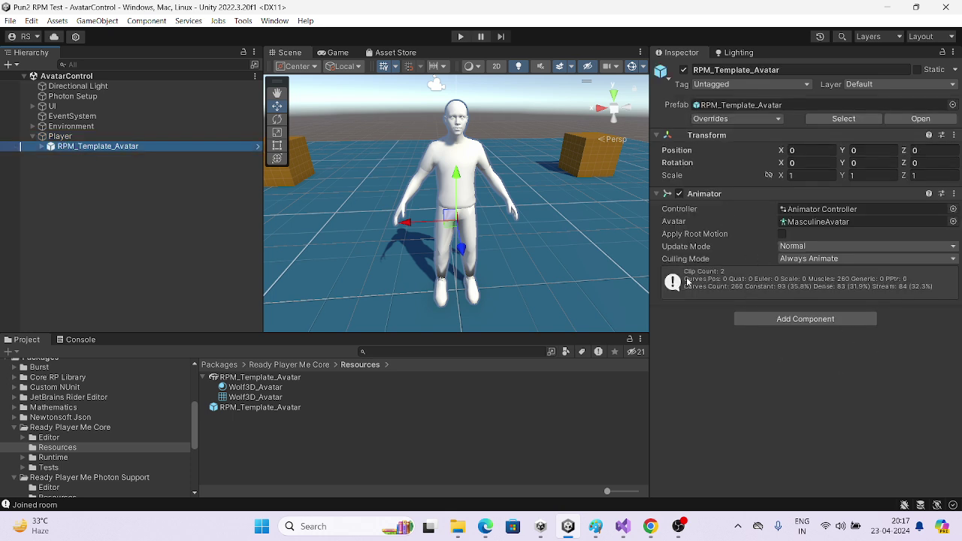
click(72, 138)
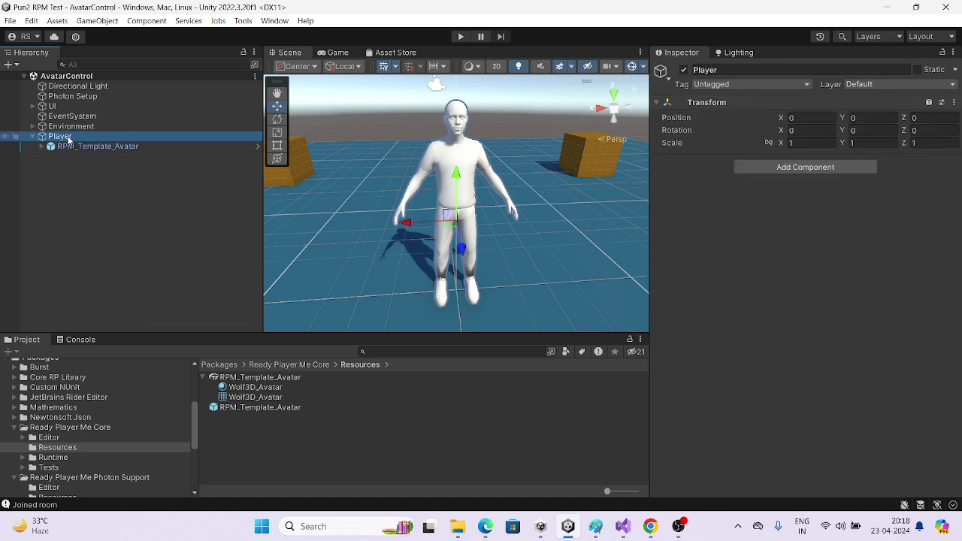
click(86, 146)
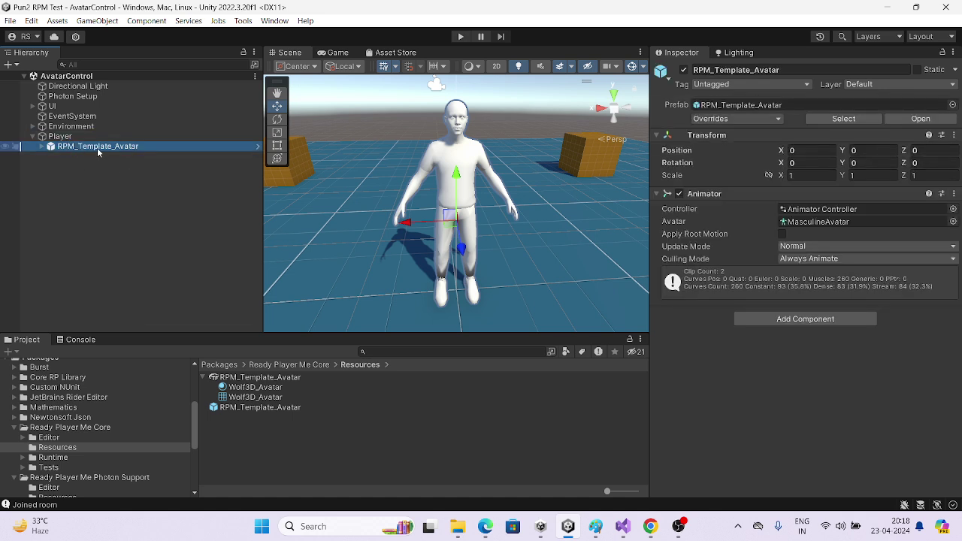
double_click(98, 148)
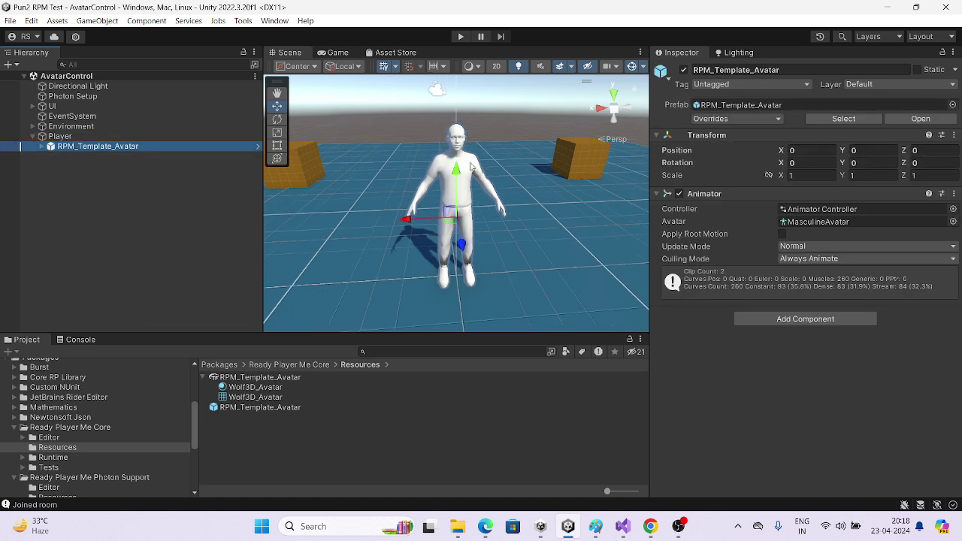
drag(406, 113, 526, 325)
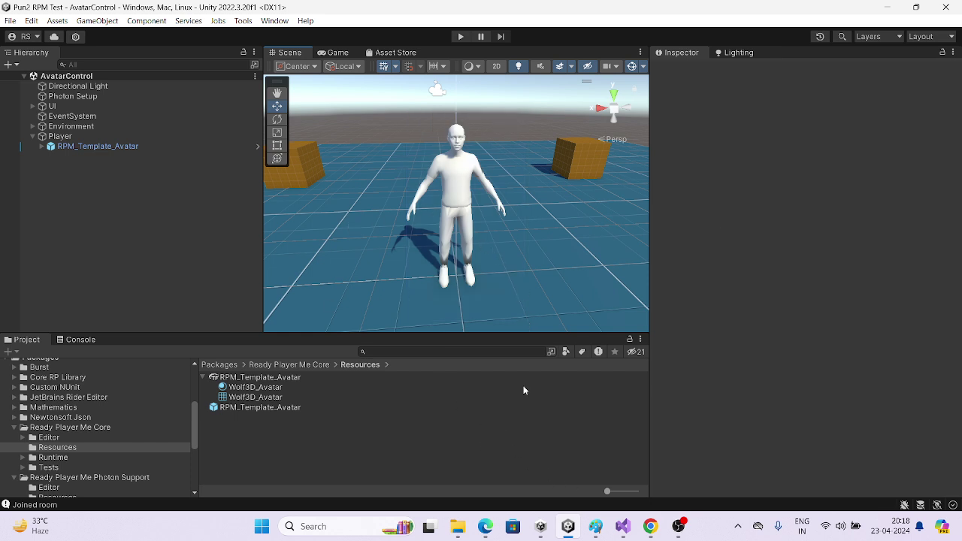